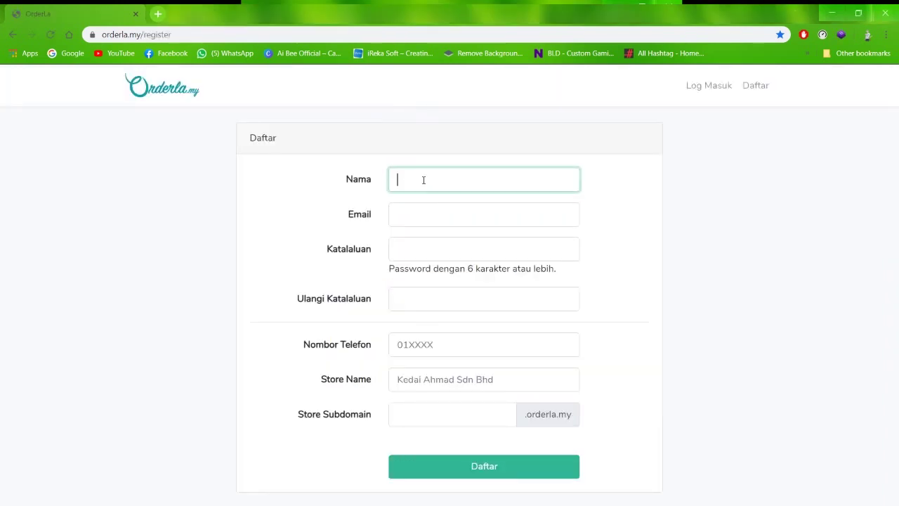
# Fill in the account holder's name, email, password (entered twice) and phone number
pyautogui.click(425, 214)
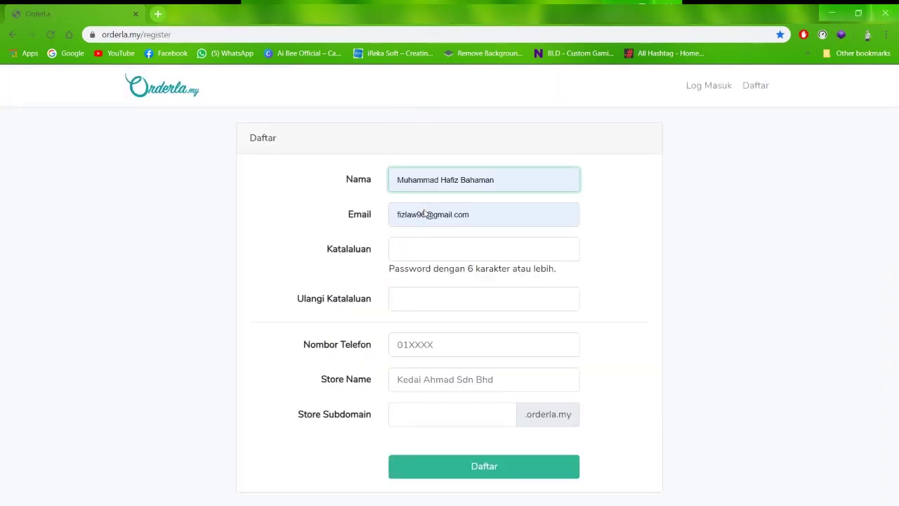
pyautogui.click(501, 186)
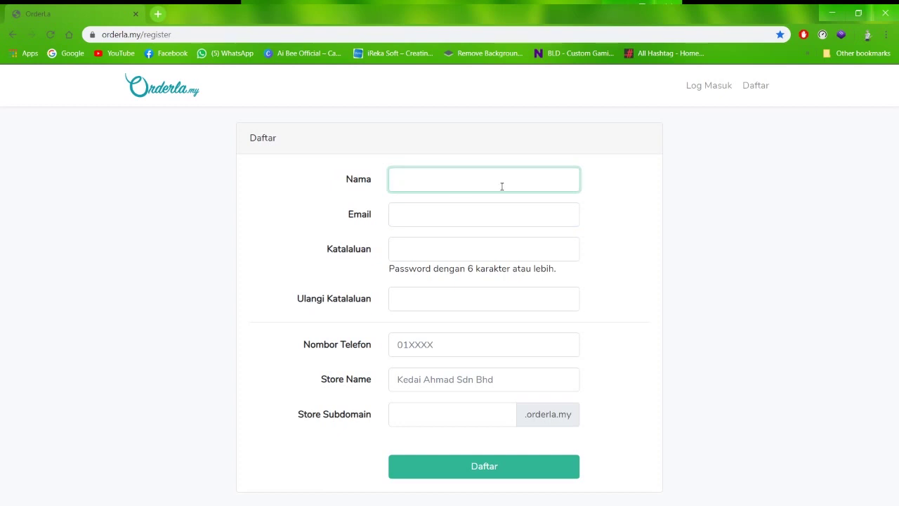
pyautogui.write('Hafiz')
pyautogui.press('Down')
pyautogui.press('Tab')
pyautogui.click(426, 252)
pyautogui.write('•••••••••')
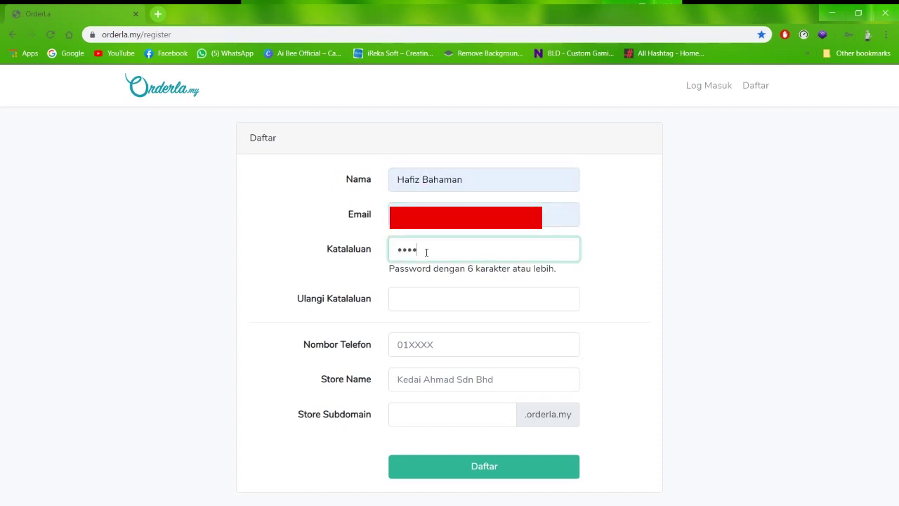
pyautogui.click(409, 305)
pyautogui.write('•••••••••')
pyautogui.click(446, 344)
pyautogui.write('0123456789')
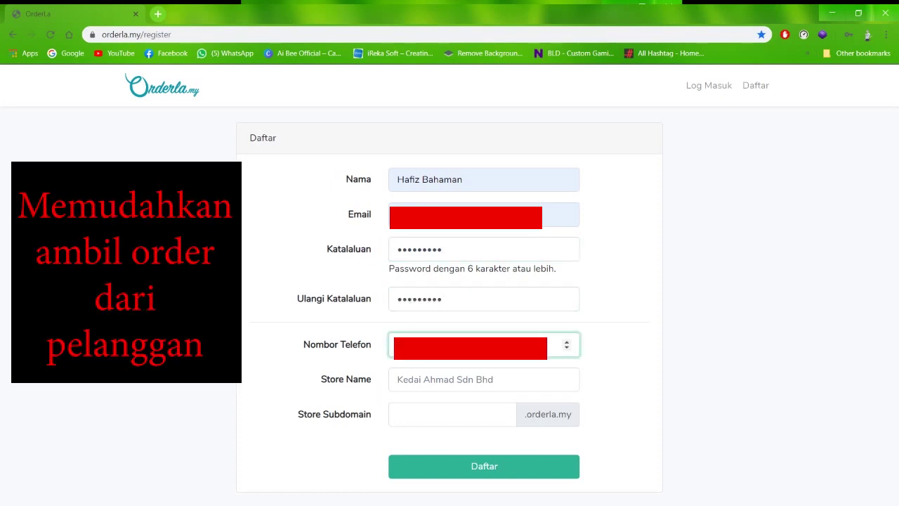
# Enter store name 'Kedai Burger Lestari Putra' and subdomain 'burgerlestariputra', then submit the sign-up
pyautogui.press('Tab')
pyautogui.write('Kedai ')
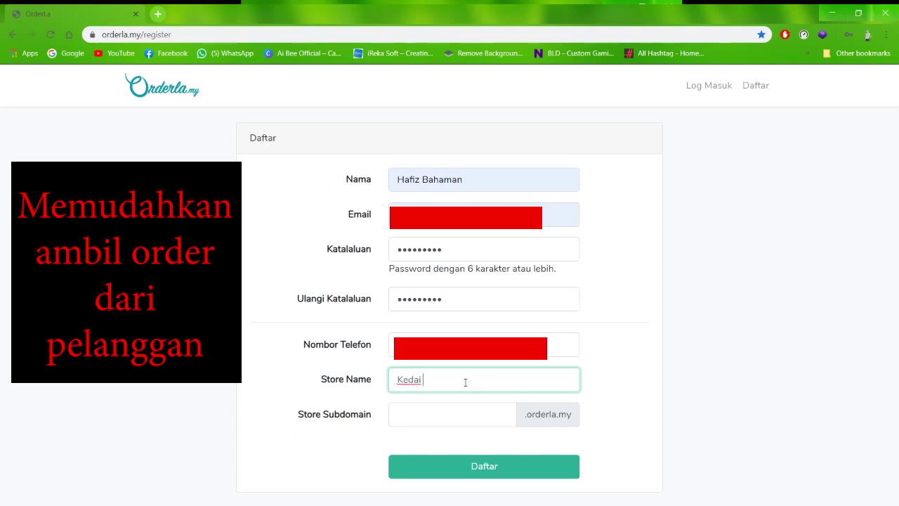
pyautogui.write('Burger Lestari Putra')
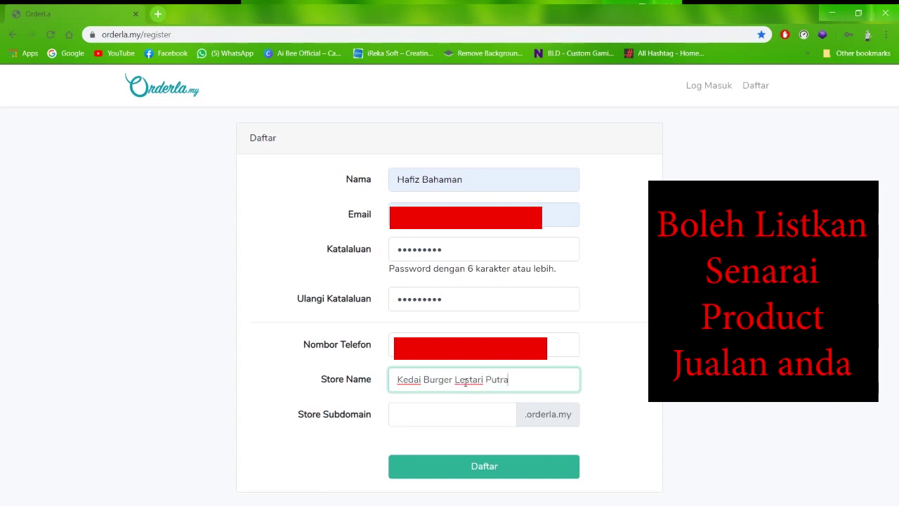
pyautogui.click(465, 420)
pyautogui.write('burgerlestariputra')
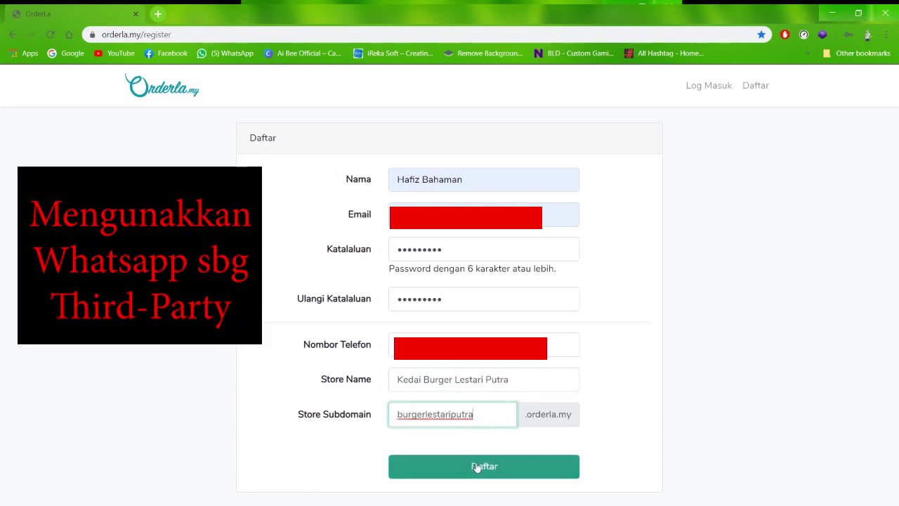
pyautogui.click(476, 467)
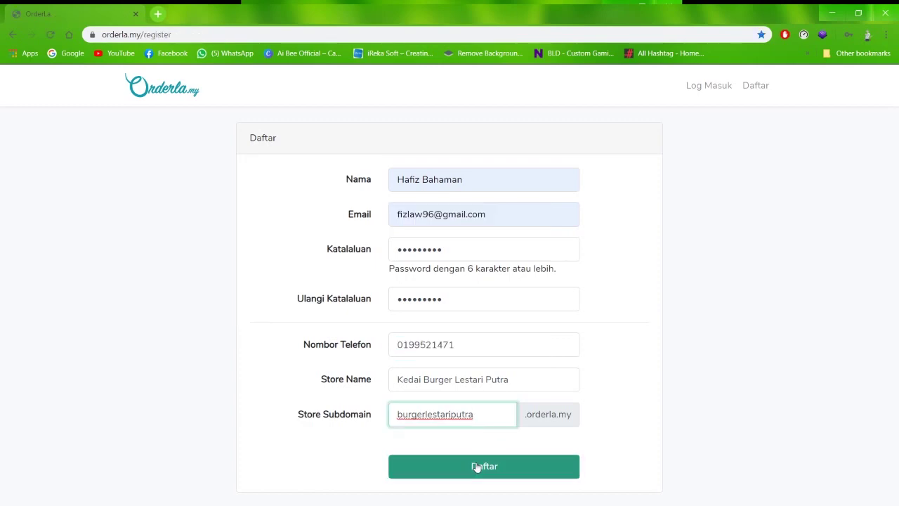
# Finish registering, then add a CIMB Bank payment account with the holder's name and account number
pyautogui.click(476, 467)
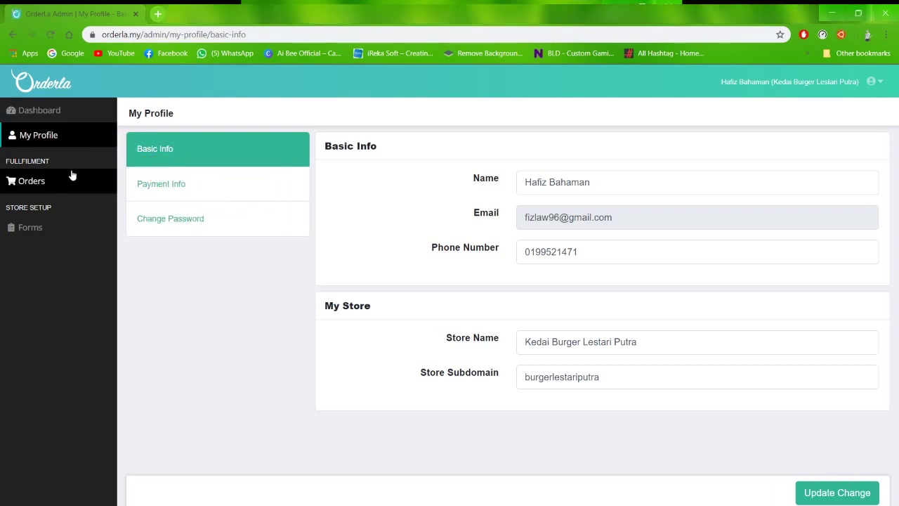
pyautogui.click(146, 180)
pyautogui.click(856, 146)
pyautogui.press('c')
pyautogui.click(345, 298)
pyautogui.write('kkd')
pyautogui.press('BackSpace')
pyautogui.press('BackSpace')
pyautogui.press('BackSpace')
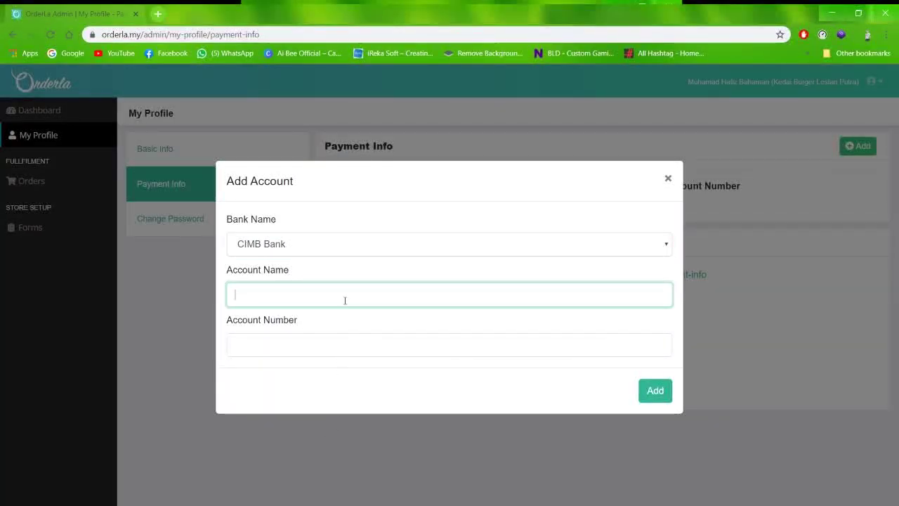
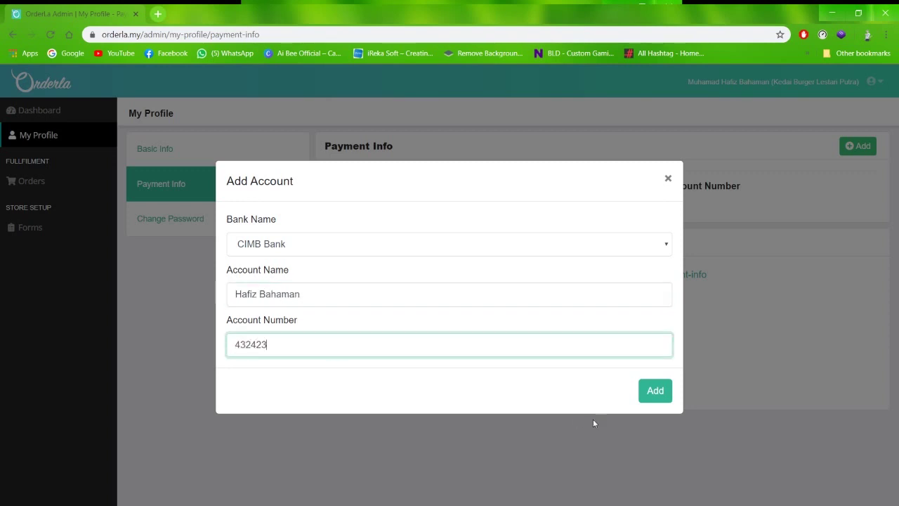
pyautogui.write('52')
pyautogui.click(654, 391)
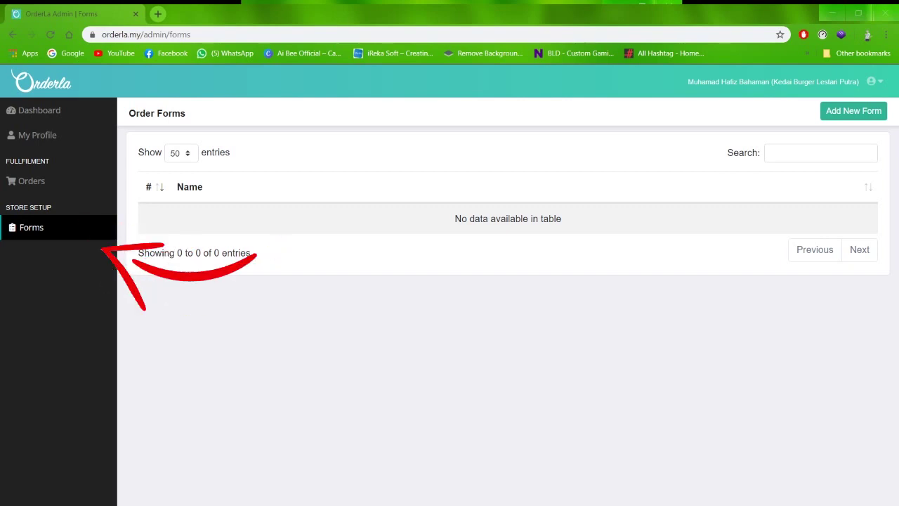
# Open the Create New Form page from Order Forms and scroll through its blank fields
pyautogui.click(819, 150)
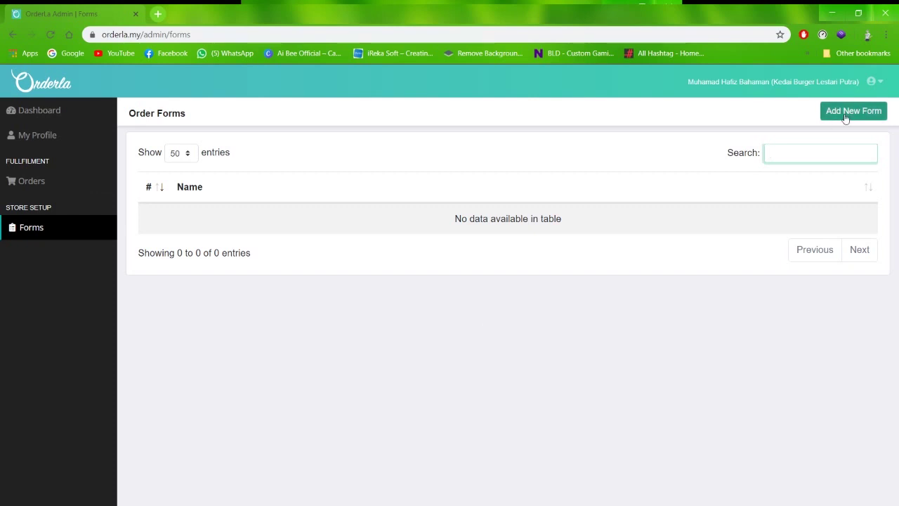
pyautogui.click(846, 118)
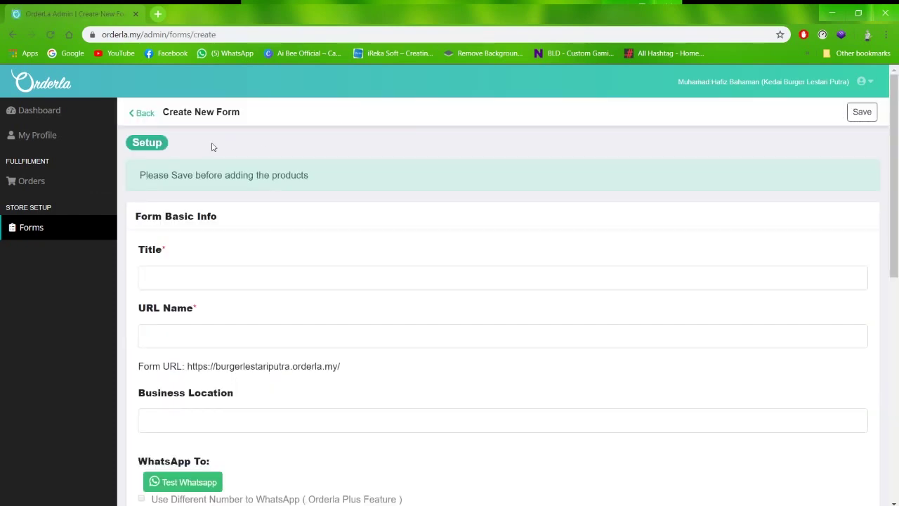
pyautogui.scroll(-4, 208, 274)
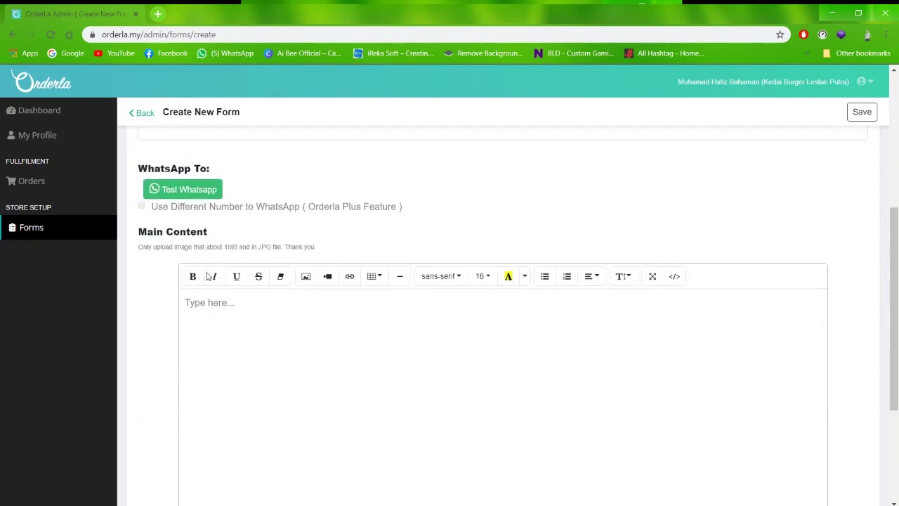
pyautogui.scroll(-2, 265, 344)
pyautogui.scroll(5, 285, 343)
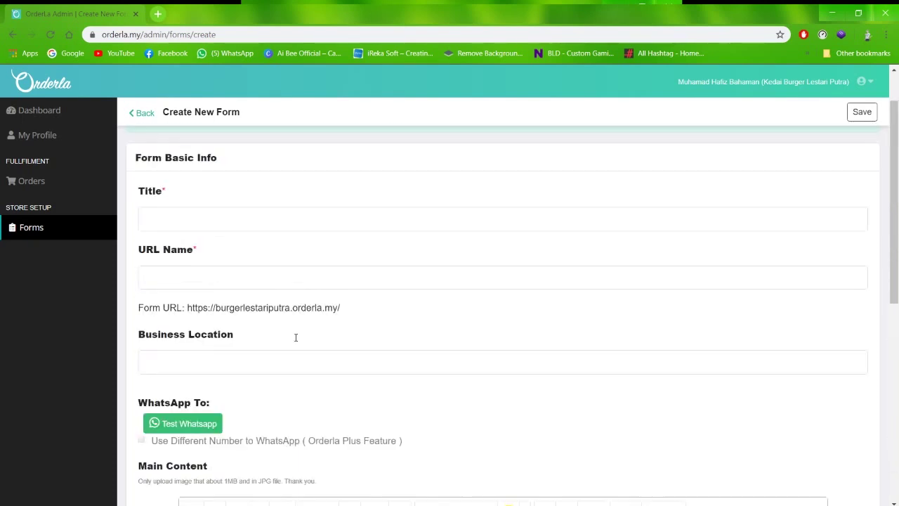
# Title the form 'Menu Utama' and confirm the generated URL name 'menu-utama'
pyautogui.scroll(1, 326, 224)
pyautogui.click(310, 229)
pyautogui.write('Bu')
pyautogui.press('BackSpace')
pyautogui.press('BackSpace')
pyautogui.write('Men')
pyautogui.press('BackSpace')
pyautogui.write('enu Utama')
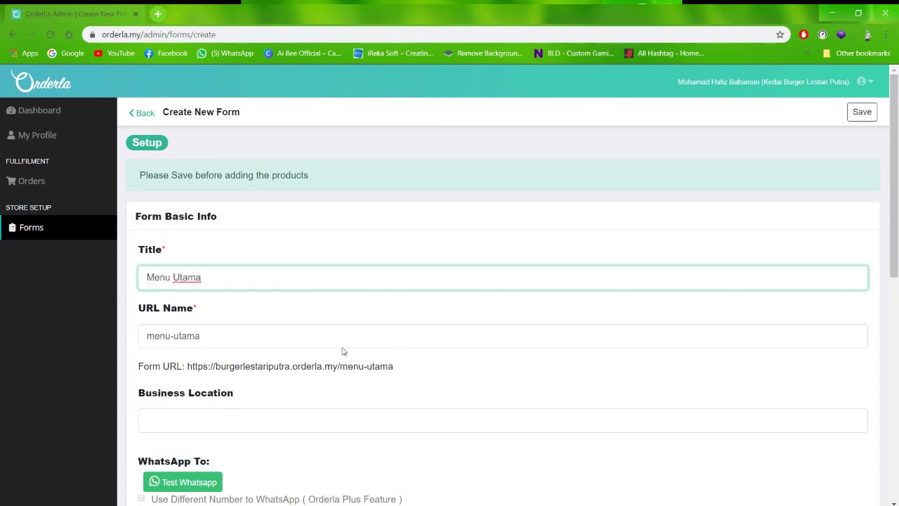
pyautogui.click(323, 333)
# Enter a Taman Lestari business location and begin inserting an image into Main Content
pyautogui.scroll(-1, 401, 372)
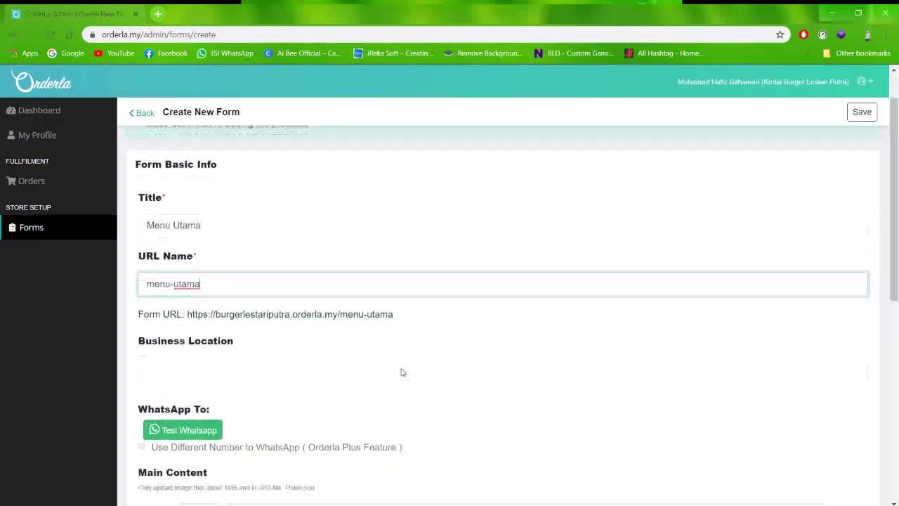
pyautogui.click(250, 359)
pyautogui.write('Taman Lestari Pu')
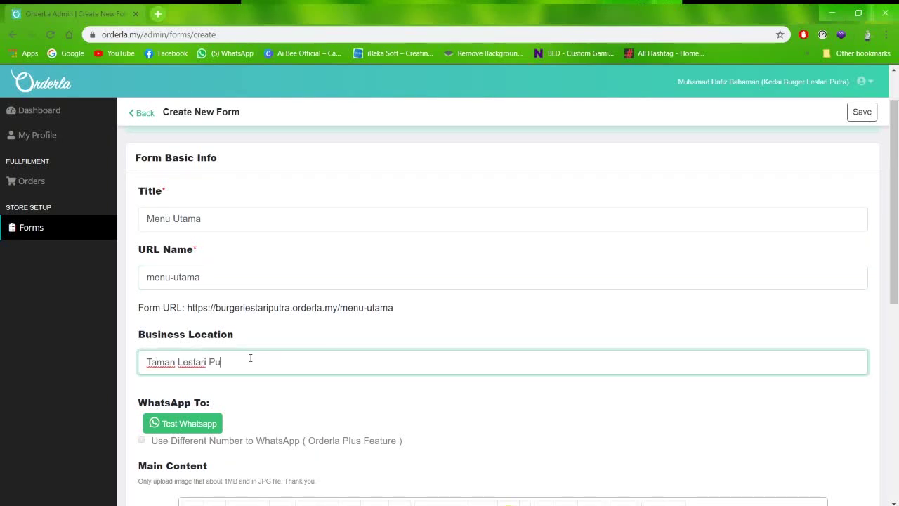
pyautogui.scroll(-4, 530, 287)
pyautogui.click(531, 287)
pyautogui.click(306, 217)
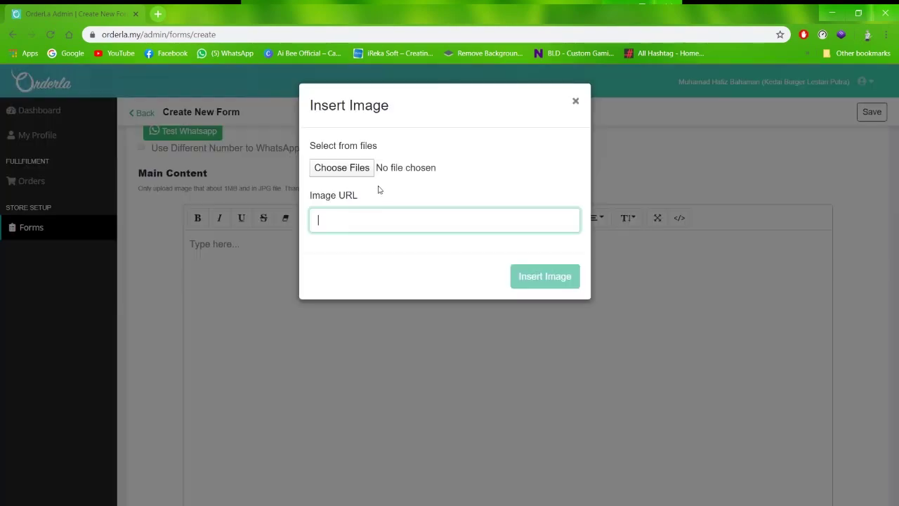
# Find a burger photo via Google search and insert it into the main content by URL
pyautogui.hotkey('ctrl', 't')
pyautogui.click(419, 225)
pyautogui.write('burger')
pyautogui.press('Return')
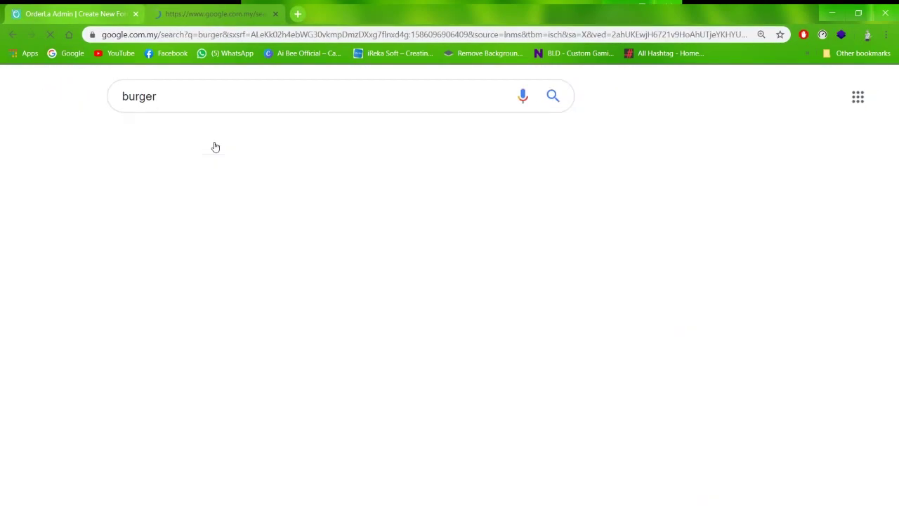
pyautogui.click(356, 35)
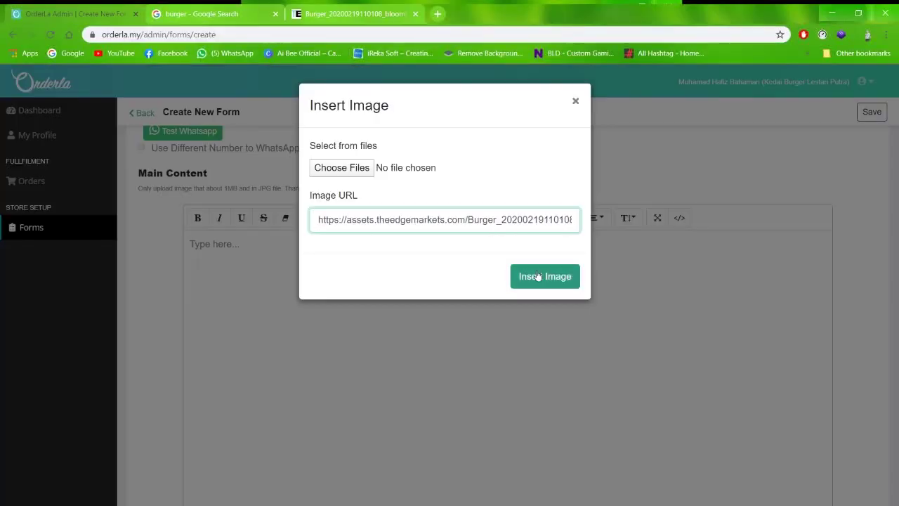
pyautogui.click(546, 218)
# Shrink the burger image and centre-align it
pyautogui.click(491, 281)
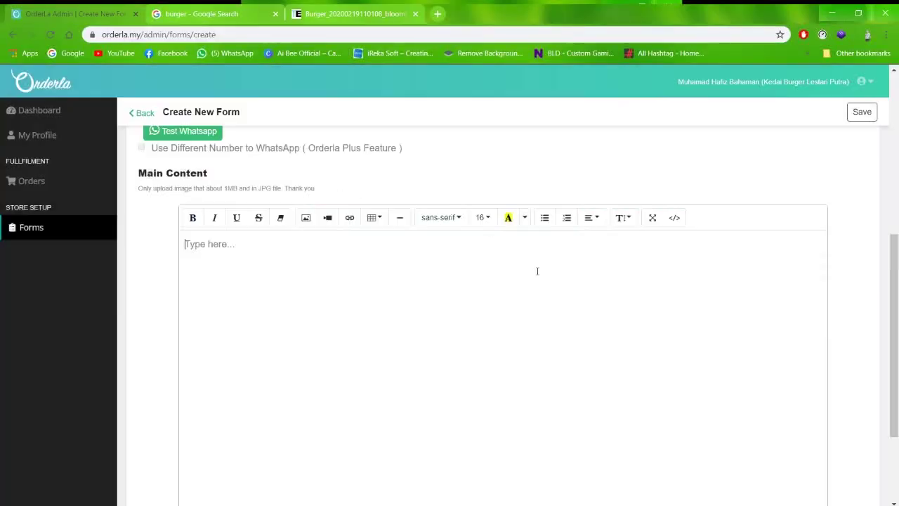
pyautogui.moveTo(623, 387); pyautogui.dragTo(473, 288)
pyautogui.scroll(2, 499, 213)
pyautogui.scroll(-2, 529, 284)
pyautogui.click(432, 290)
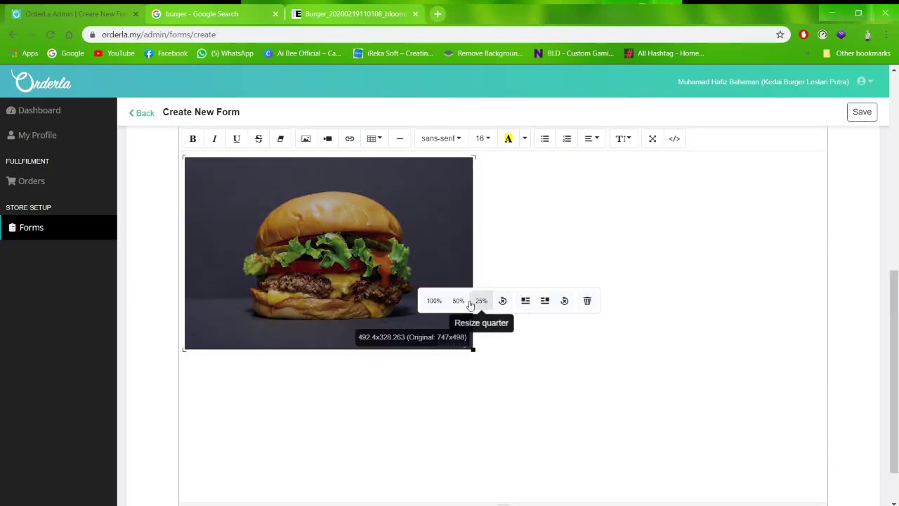
pyautogui.click(592, 138)
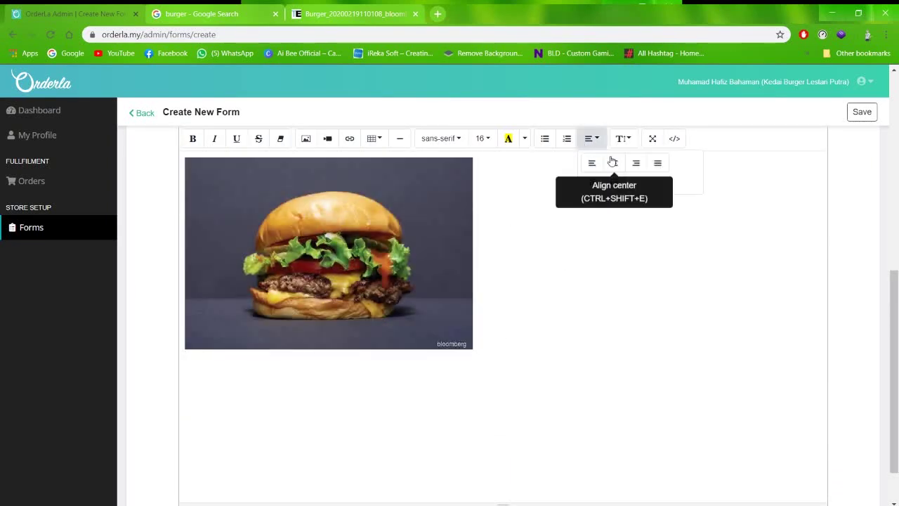
pyautogui.click(613, 162)
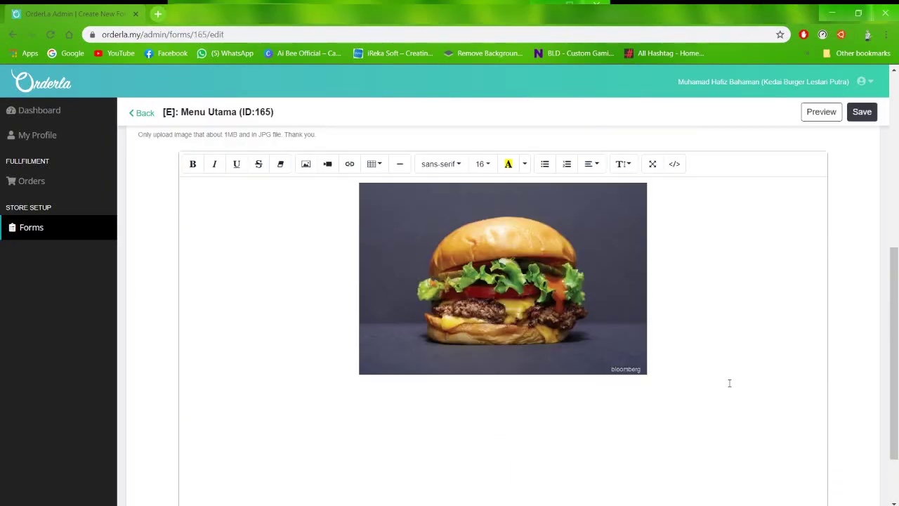
# Type 'Kami buka pada hari Sabtu hingga Khamis' and the order/delivery hours line beneath it
pyautogui.write('Kami buka pada hari Sabtu hingga')
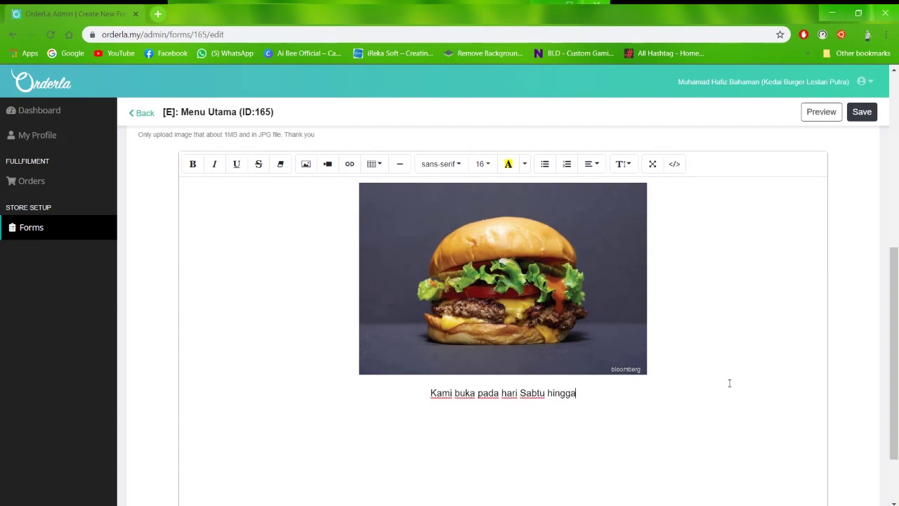
pyautogui.write(' Khamis')
pyautogui.press('Return')
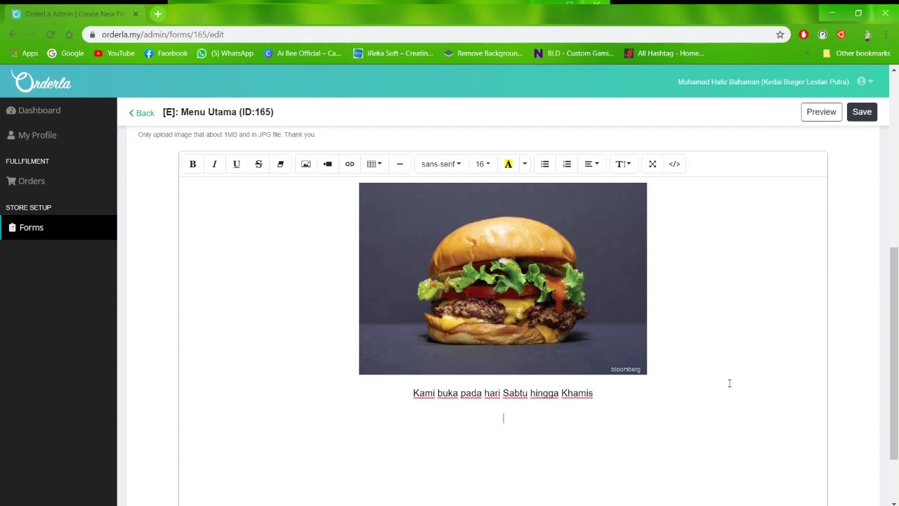
pyautogui.write('Ambil order dari jam ')
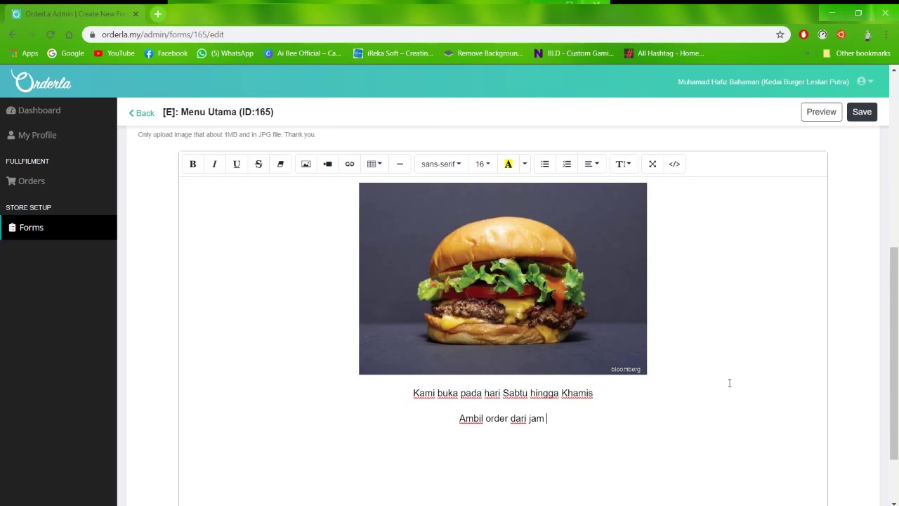
pyautogui.write('12 tgh hsri - ja')
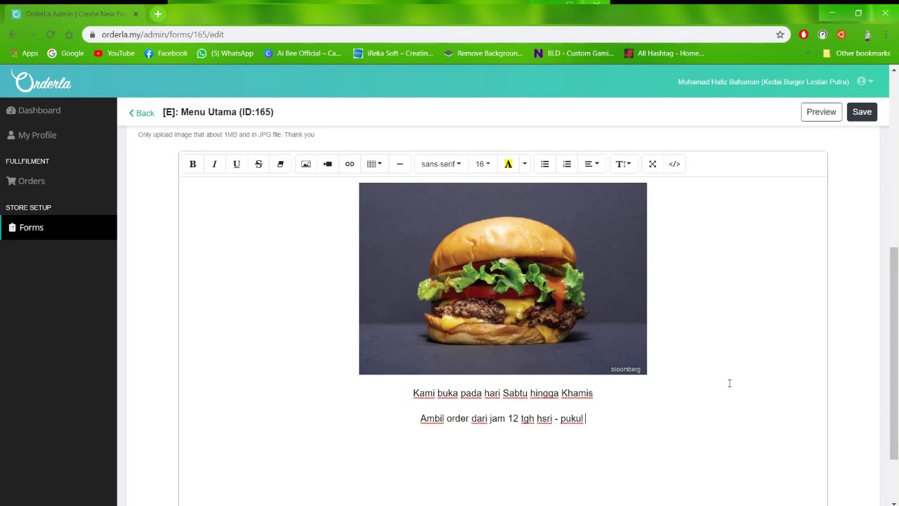
pyautogui.write('m 3 delivery mula jam 3-5')
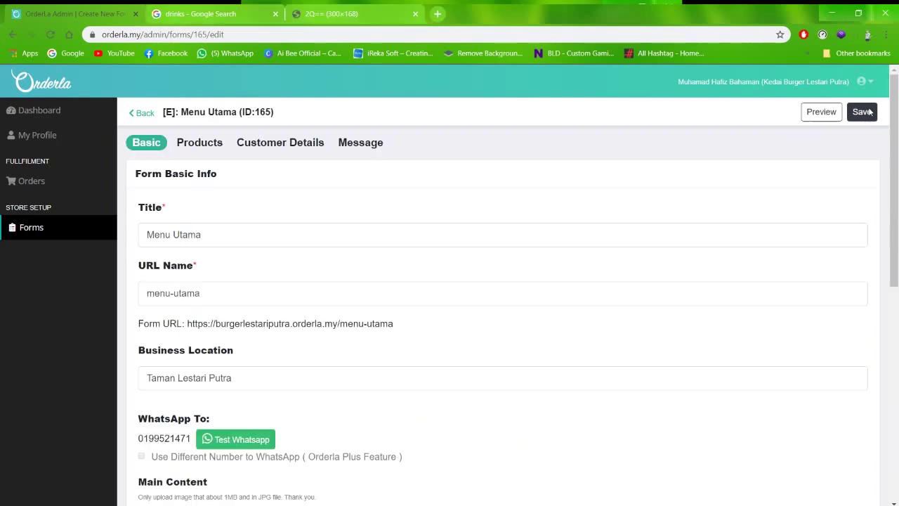
# Create a product section named Menu Utama in the Products tab
pyautogui.scroll(-5, 324, 338)
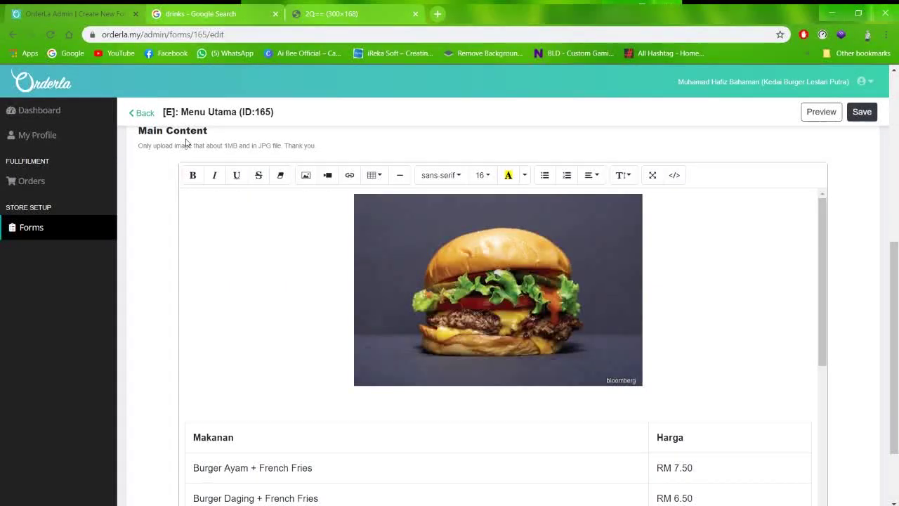
pyautogui.scroll(5, 193, 144)
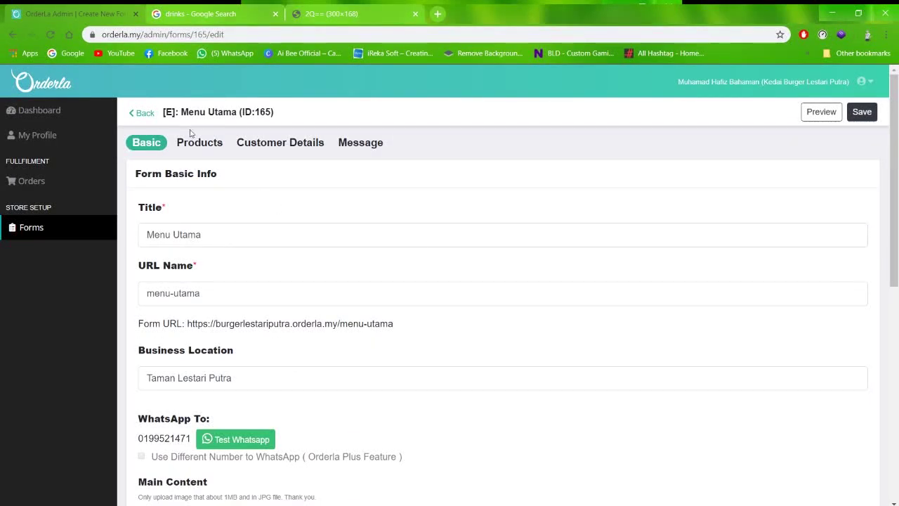
pyautogui.click(200, 143)
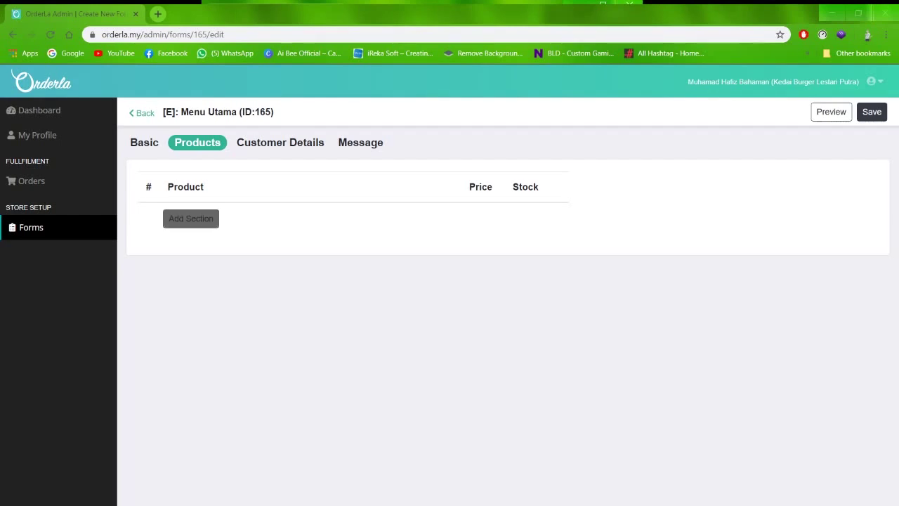
pyautogui.click(191, 219)
pyautogui.click(292, 323)
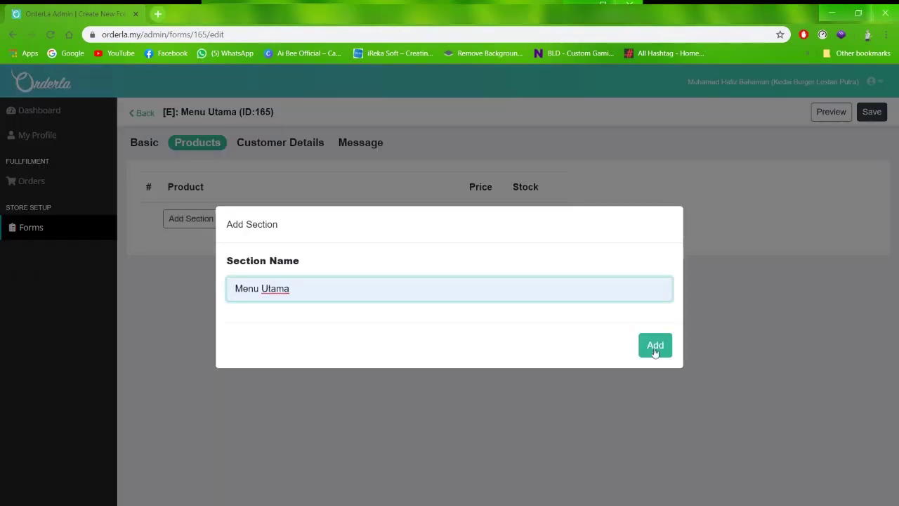
pyautogui.click(654, 352)
pyautogui.click(198, 256)
# Add product Burger Ayam priced 5.6 with stock 20
pyautogui.click(279, 202)
pyautogui.click(278, 246)
pyautogui.click(305, 319)
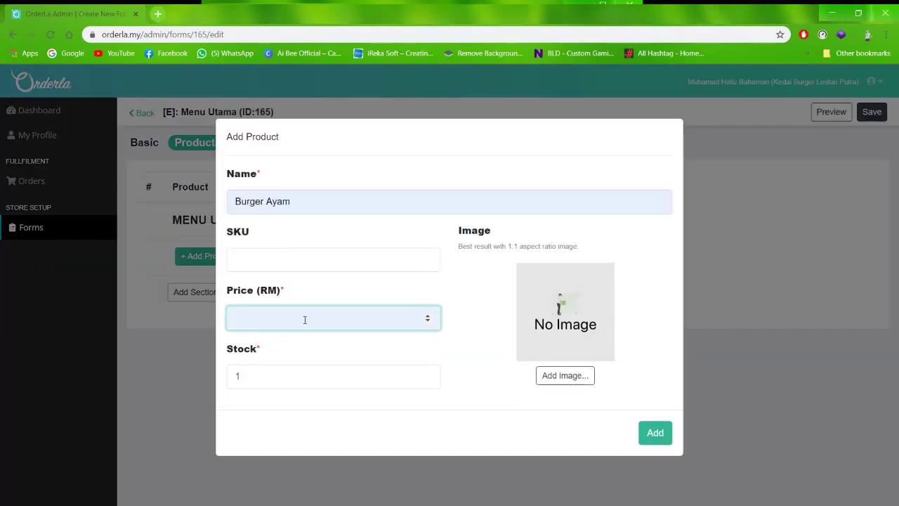
pyautogui.write('5.6')
pyautogui.press('Tab')
pyautogui.write('20')
# Attach a 'burger ramly ayam' picture found online to the product and save it
pyautogui.click(581, 375)
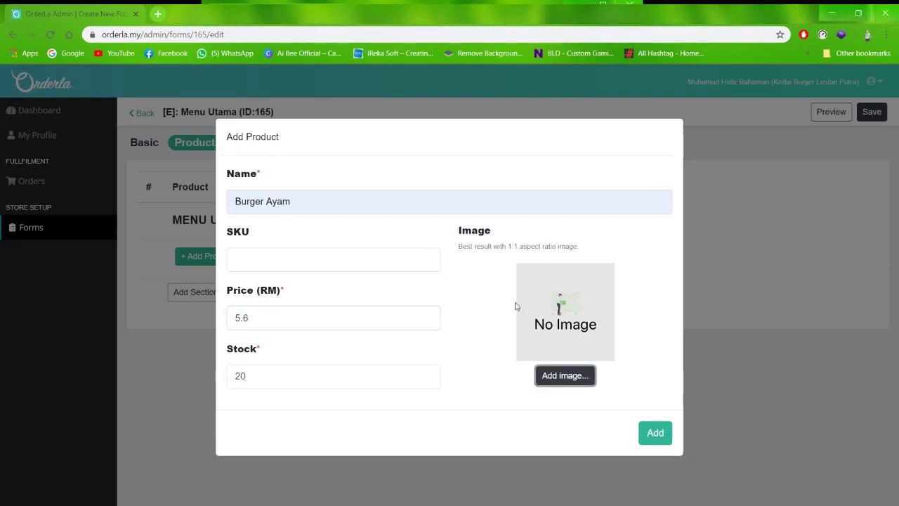
pyautogui.hotkey('ctrl', 't')
pyautogui.write('burger ramly ayam')
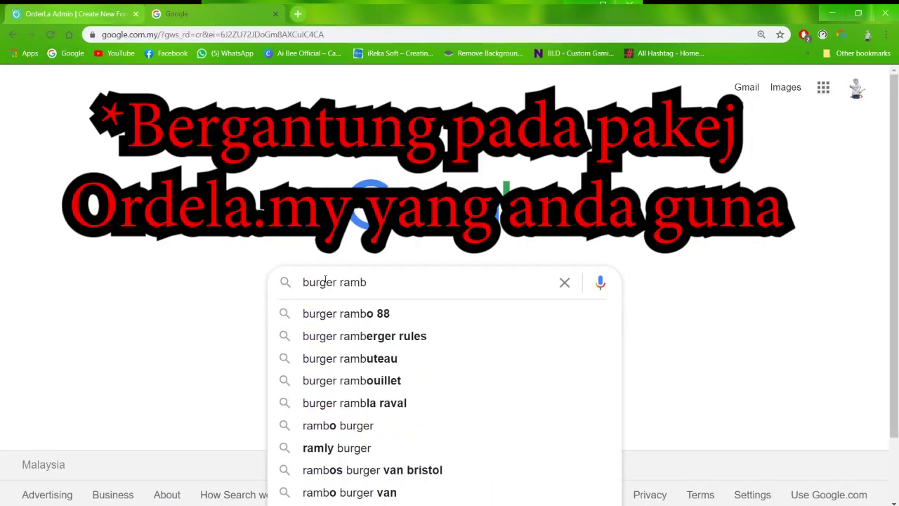
pyautogui.press('Return')
pyautogui.click(307, 297)
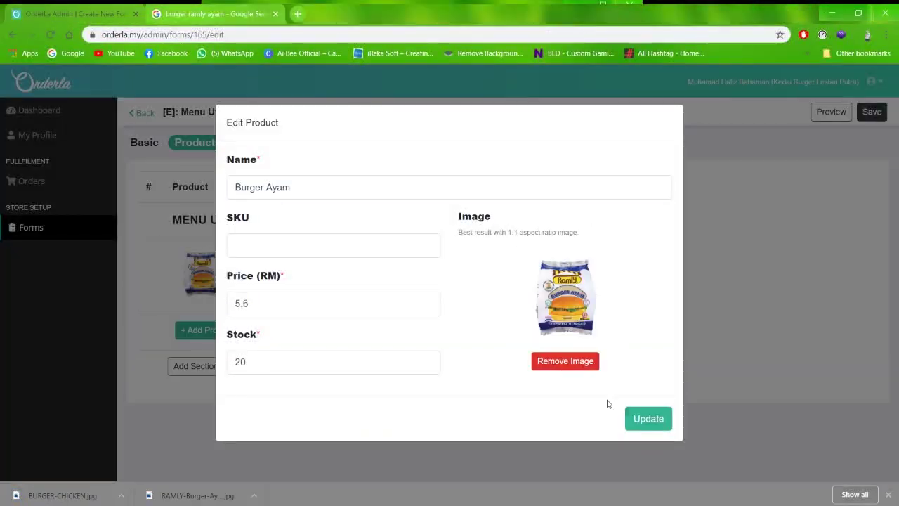
pyautogui.click(646, 418)
pyautogui.click(207, 330)
pyautogui.press('Escape')
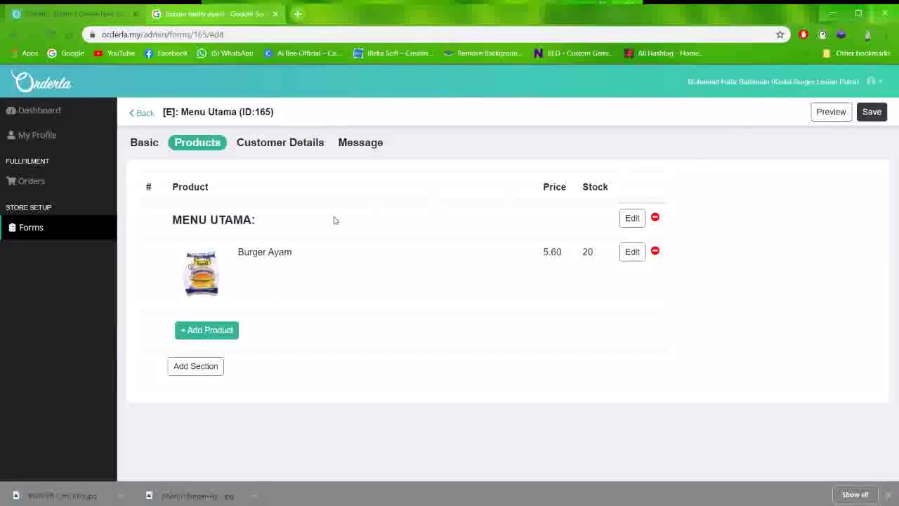
# Enable Name and Phone Number customer fields, making name, phone and address required
pyautogui.click(278, 142)
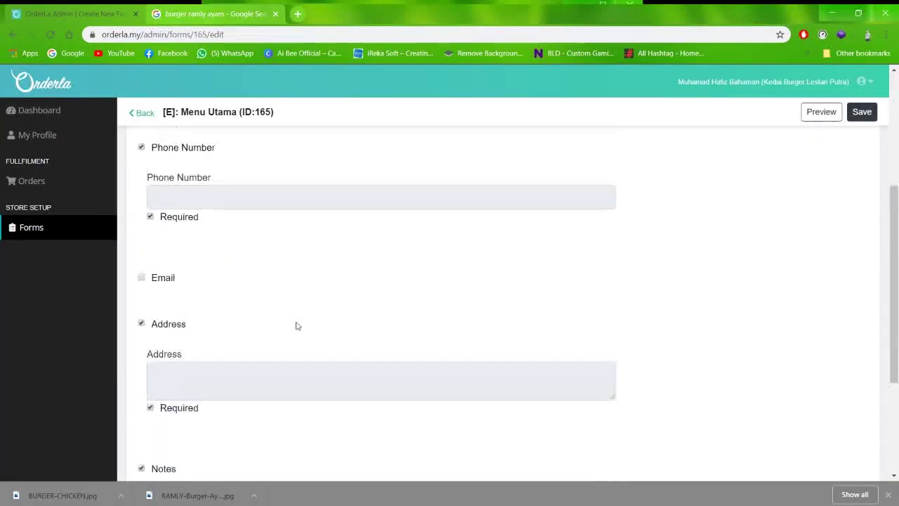
pyautogui.scroll(3, 295, 325)
pyautogui.click(142, 252)
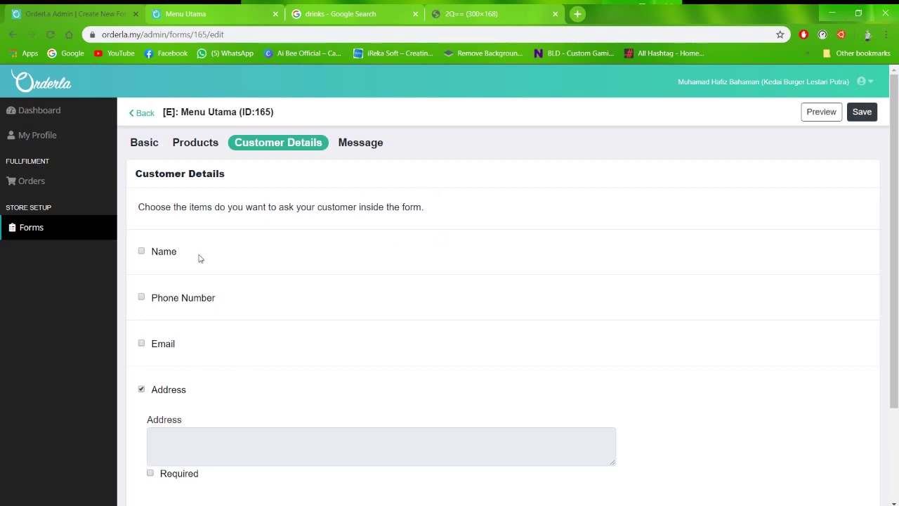
pyautogui.scroll(-3, 199, 258)
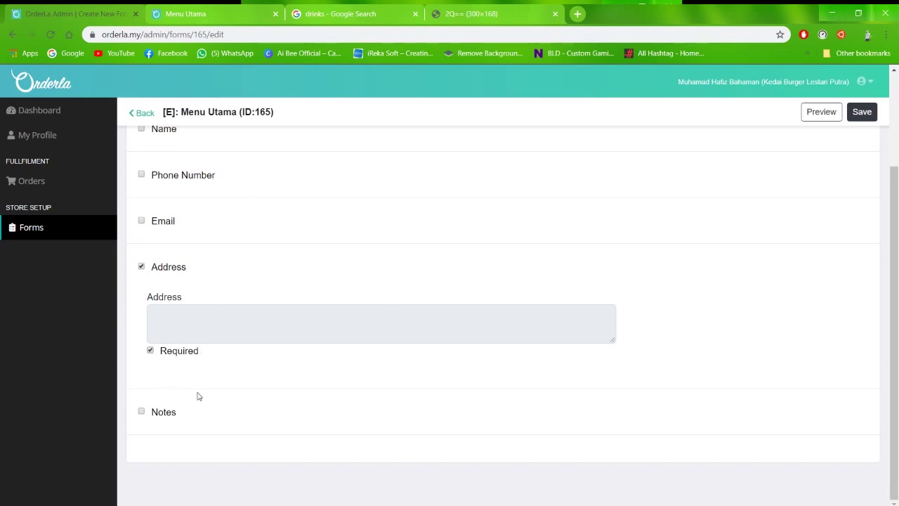
pyautogui.scroll(3, 193, 385)
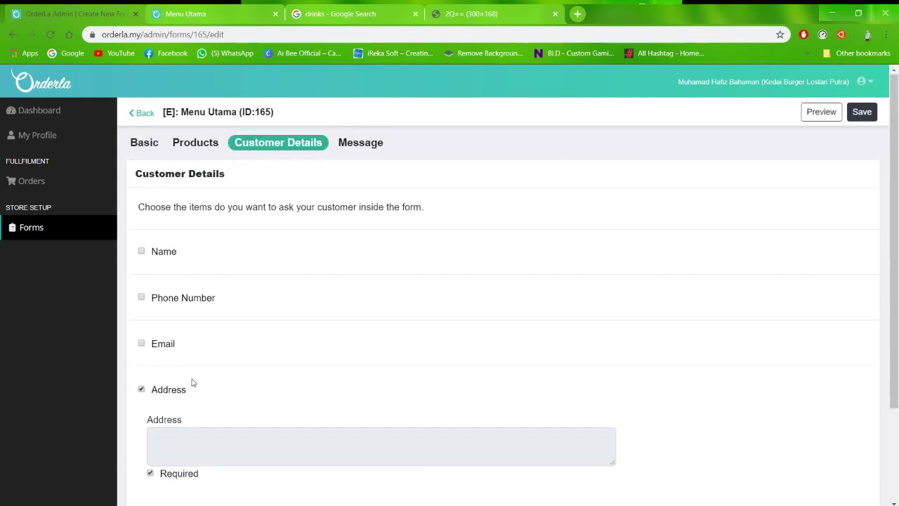
pyautogui.click(141, 253)
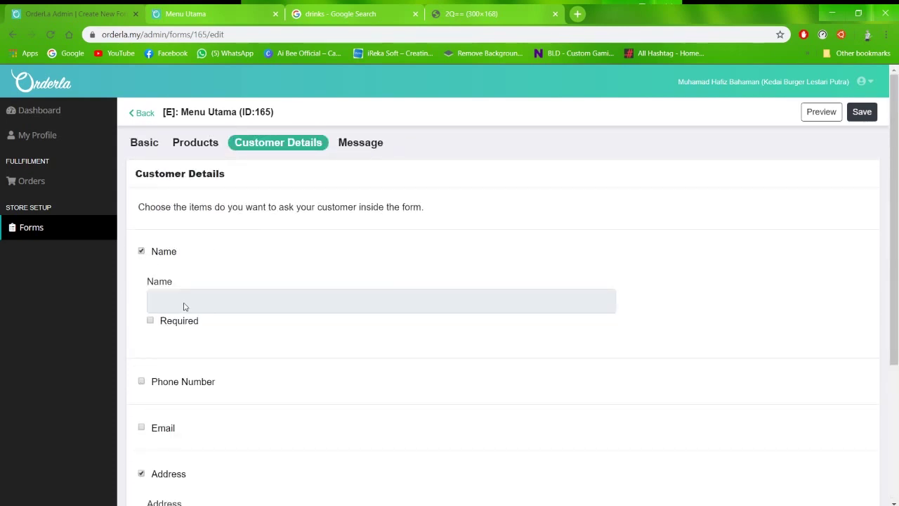
pyautogui.click(150, 321)
pyautogui.scroll(-1, 210, 340)
pyautogui.click(141, 324)
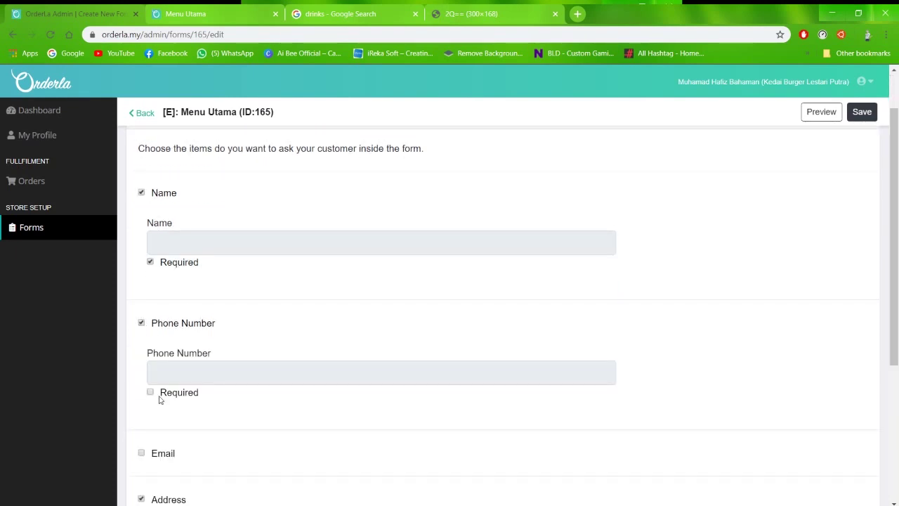
pyautogui.scroll(-3, 239, 392)
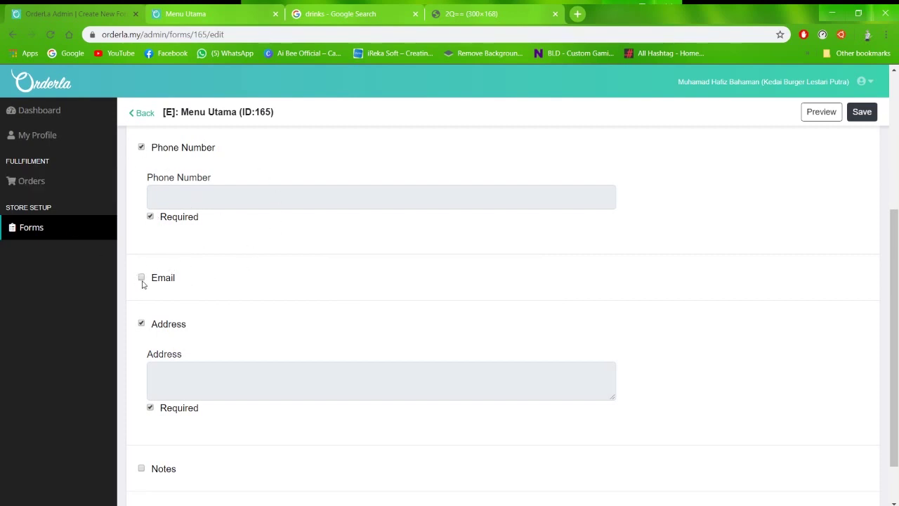
pyautogui.scroll(5, 146, 291)
pyautogui.click(358, 142)
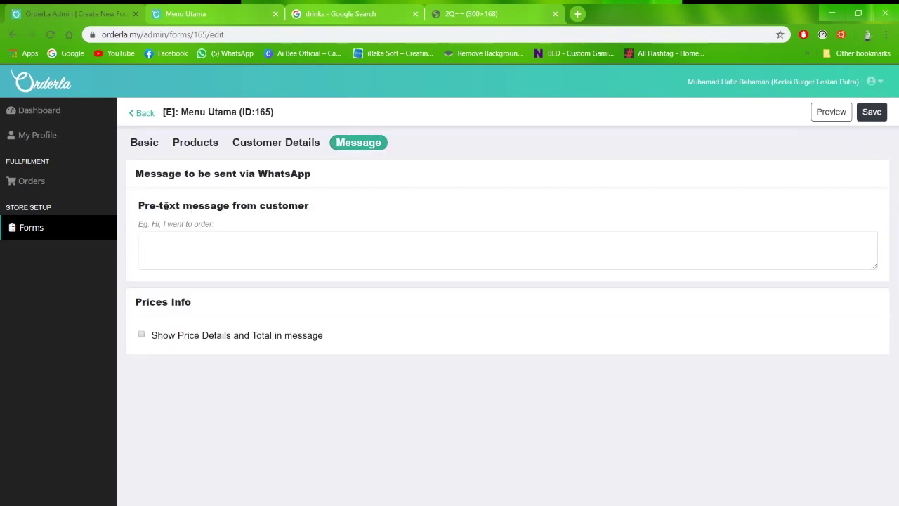
# Set WhatsApp pre-text to 'Saya nak order buger lastari putra', leave price details off, and save
pyautogui.click(267, 250)
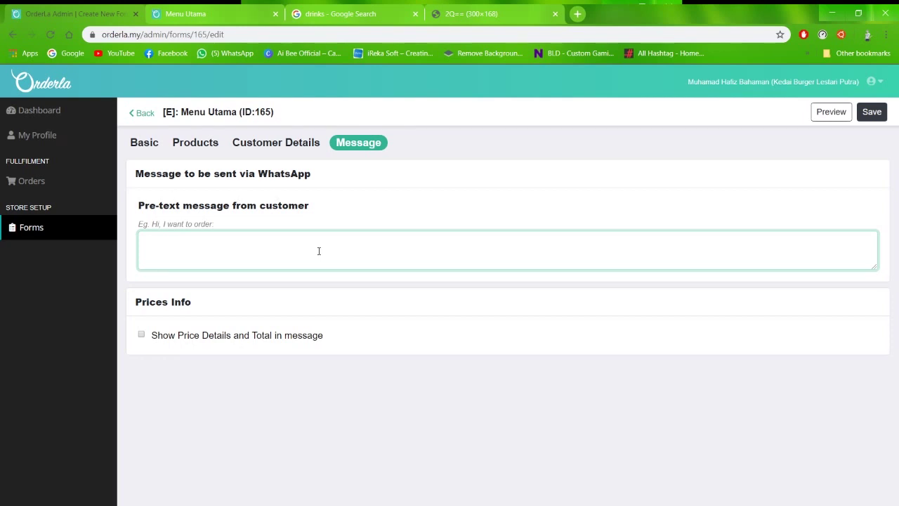
pyautogui.write('Saya nak order buger lastari putra')
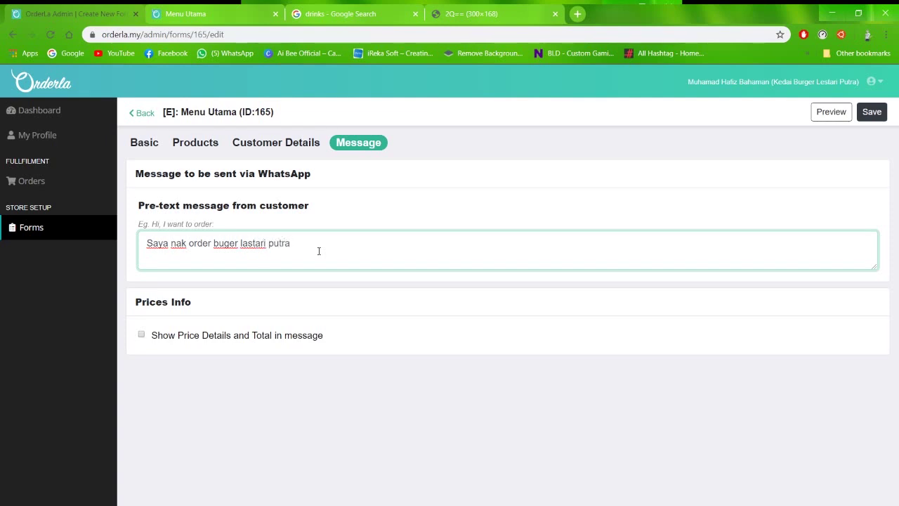
pyautogui.click(245, 335)
pyautogui.scroll(-1, 286, 385)
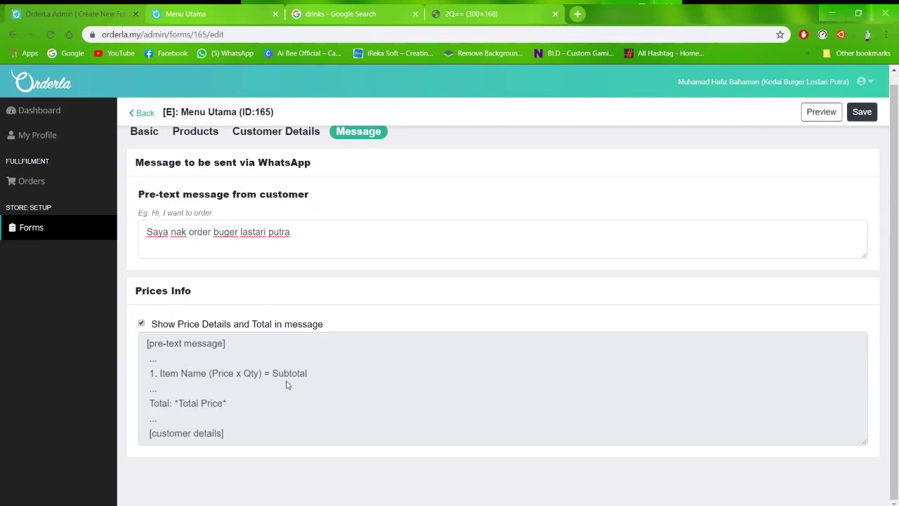
pyautogui.click(292, 324)
pyautogui.click(872, 111)
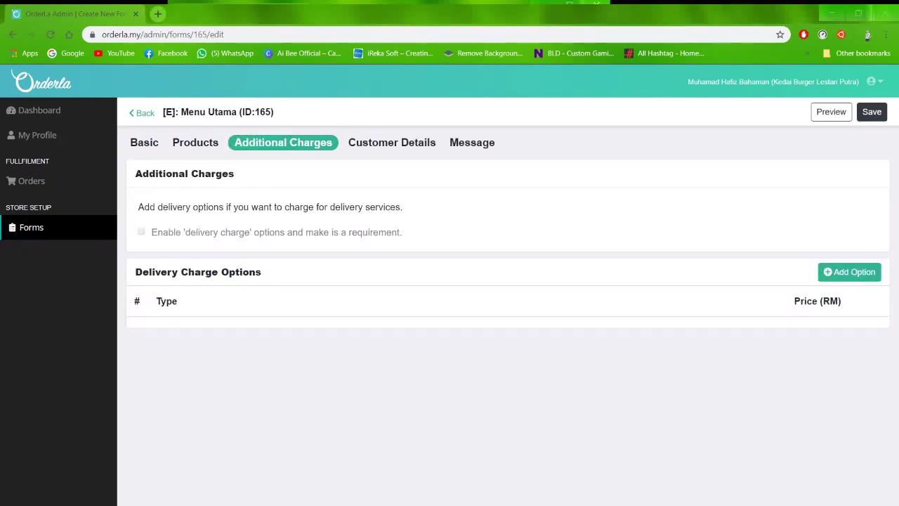
# Add a Pos Laju delivery charge option at RM 5.00
pyautogui.click(849, 272)
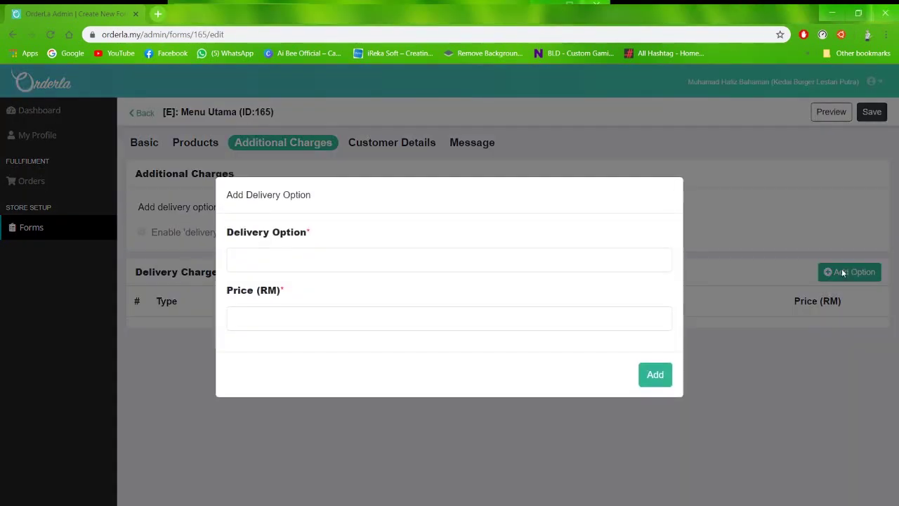
pyautogui.click(376, 260)
pyautogui.write('Pos Laju')
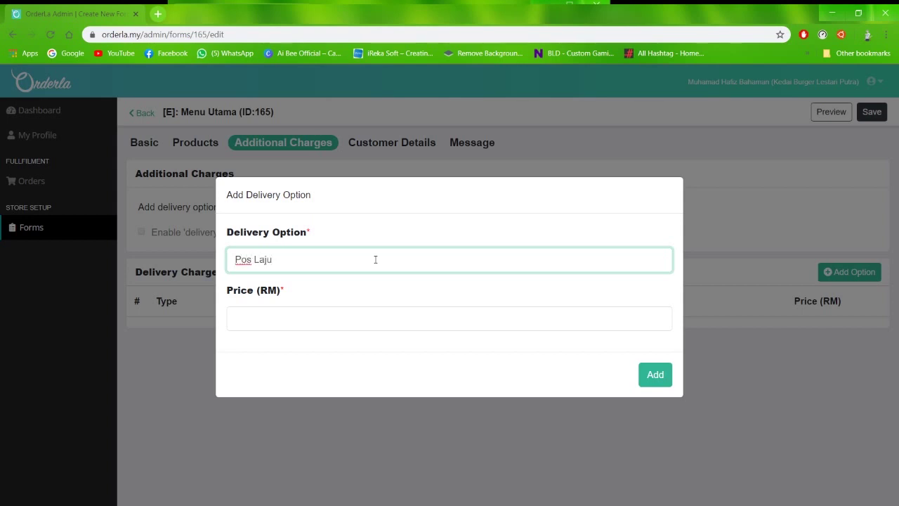
pyautogui.click(320, 320)
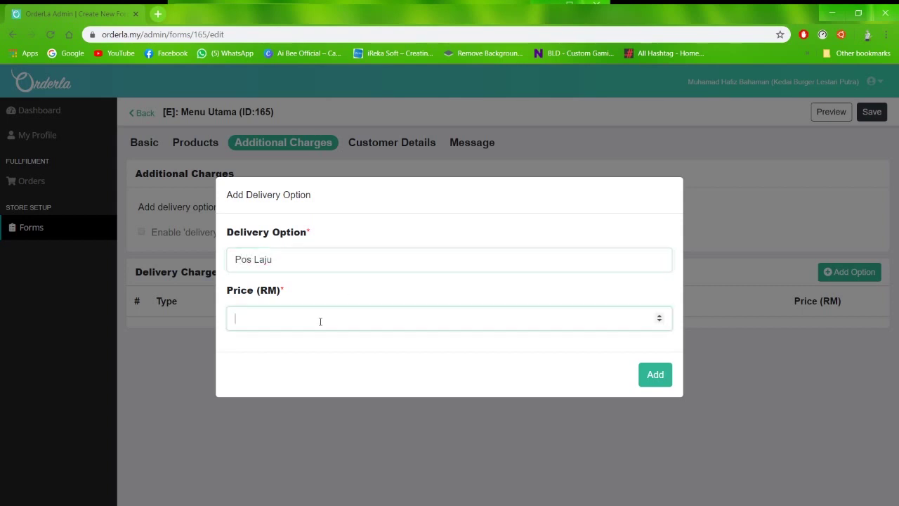
pyautogui.click(655, 374)
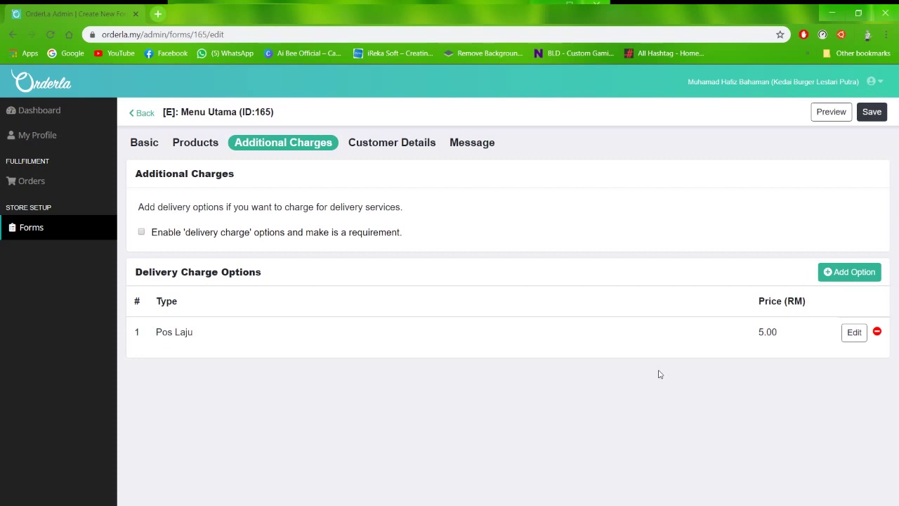
# Add a Delivery option at RM 2.00, make the delivery charge required, and preview the form
pyautogui.click(837, 276)
pyautogui.click(318, 261)
pyautogui.write('Delivery')
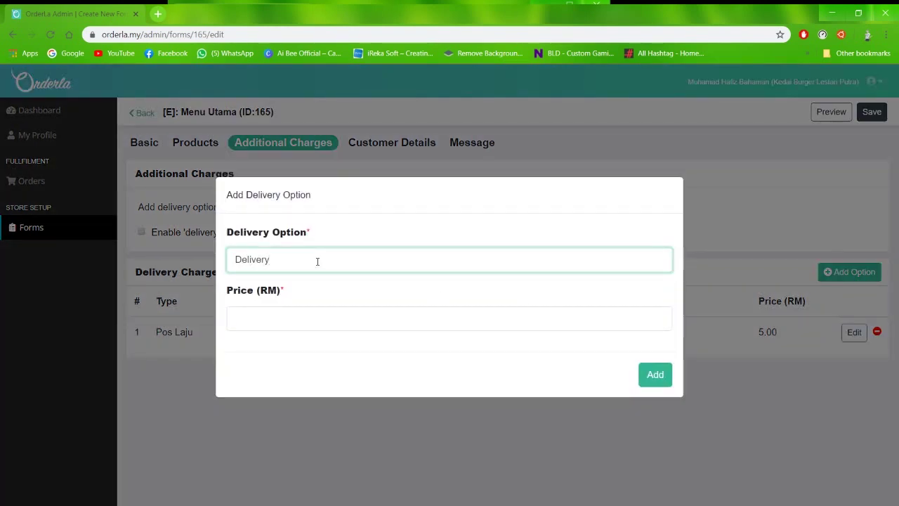
pyautogui.click(301, 317)
pyautogui.write('2')
pyautogui.click(663, 378)
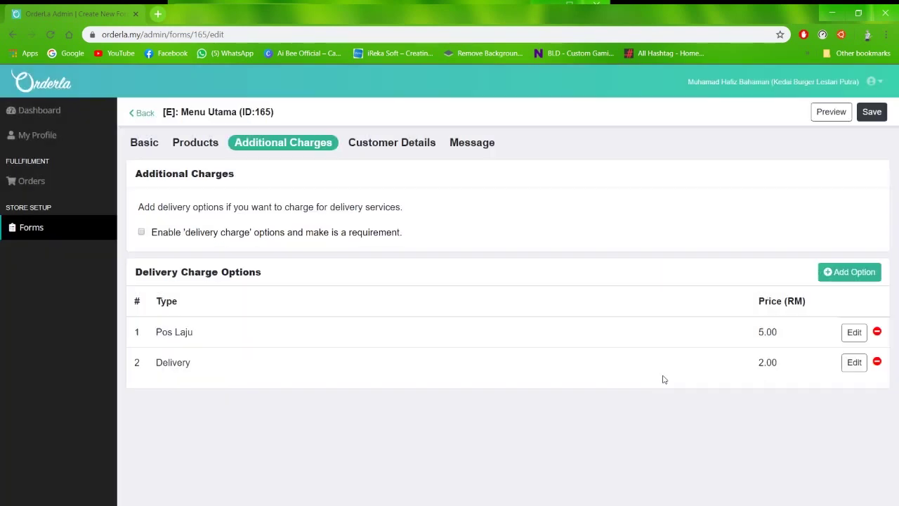
pyautogui.click(142, 233)
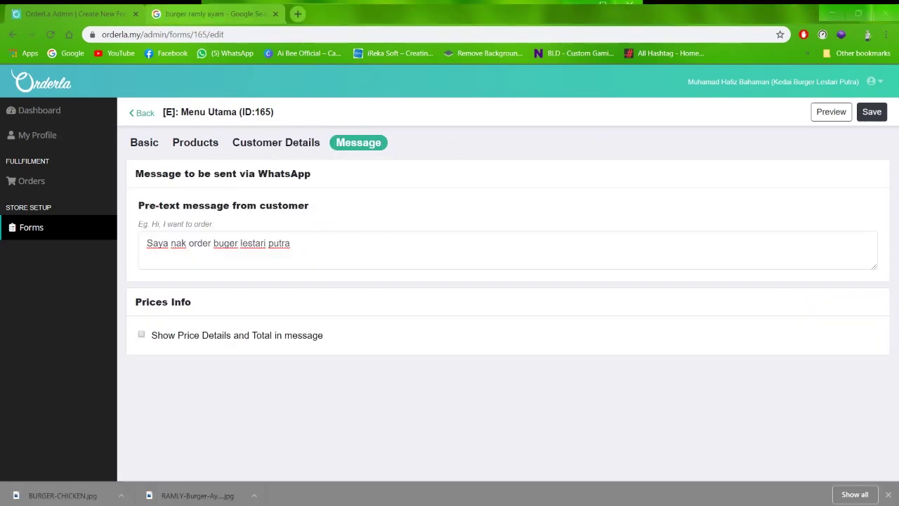
pyautogui.click(831, 111)
# Add one Burger Ayam to the order on the live preview
pyautogui.scroll(-10, 663, 273)
pyautogui.scroll(-6, 581, 300)
pyautogui.scroll(3, 726, 257)
pyautogui.click(754, 244)
pyautogui.click(560, 101)
# Fill in the customer's name, phone number and address, then send the order to WhatsApp
pyautogui.click(277, 202)
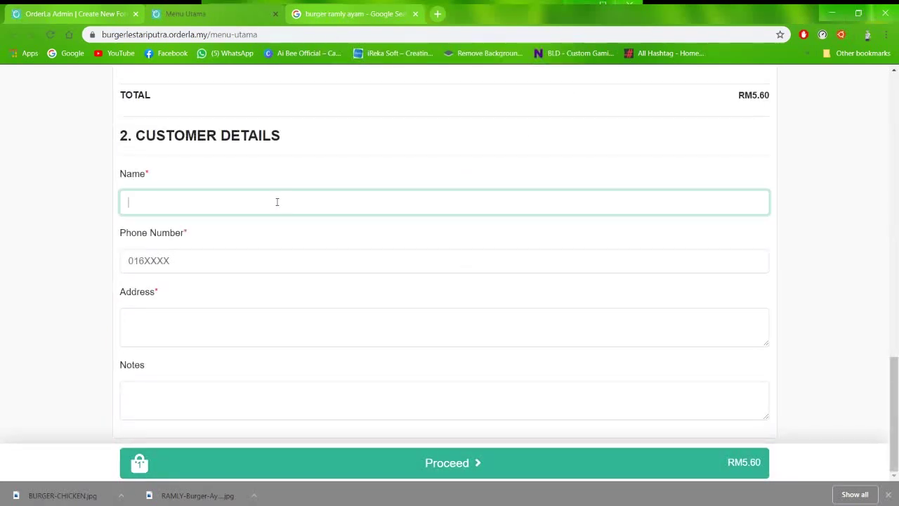
pyautogui.write('Hafiz')
pyautogui.click(229, 251)
pyautogui.click(218, 326)
pyautogui.write('asdas')
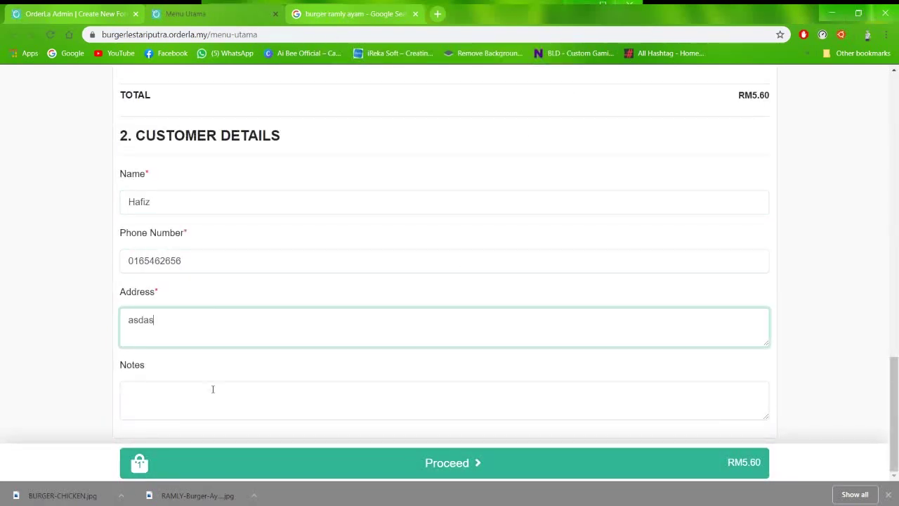
pyautogui.scroll(3, 586, 341)
pyautogui.click(561, 461)
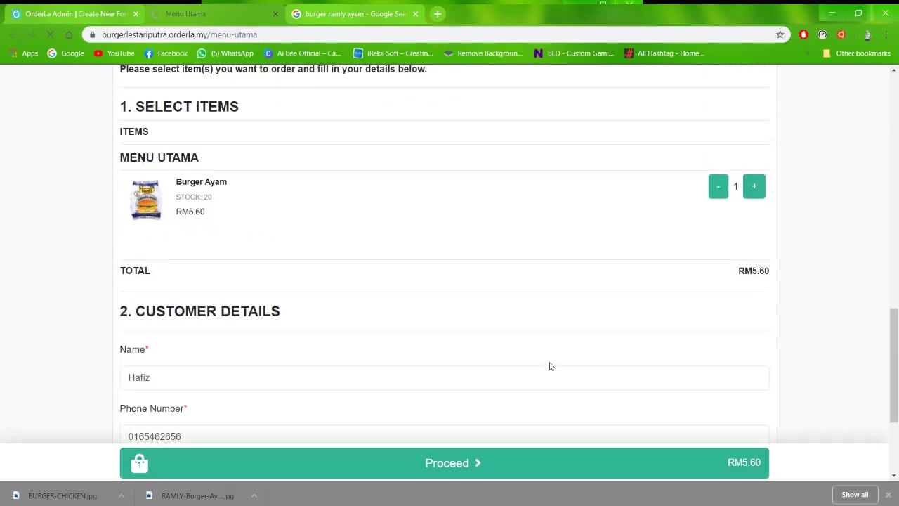
pyautogui.click(454, 219)
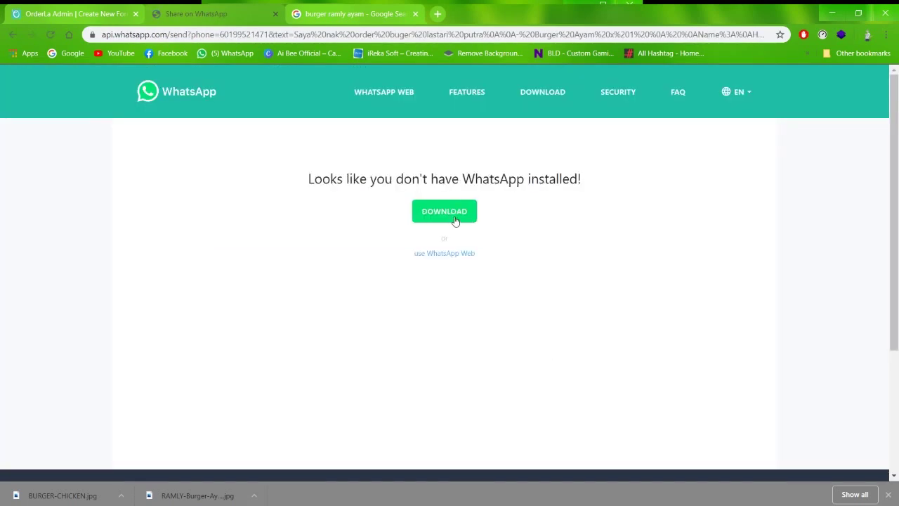